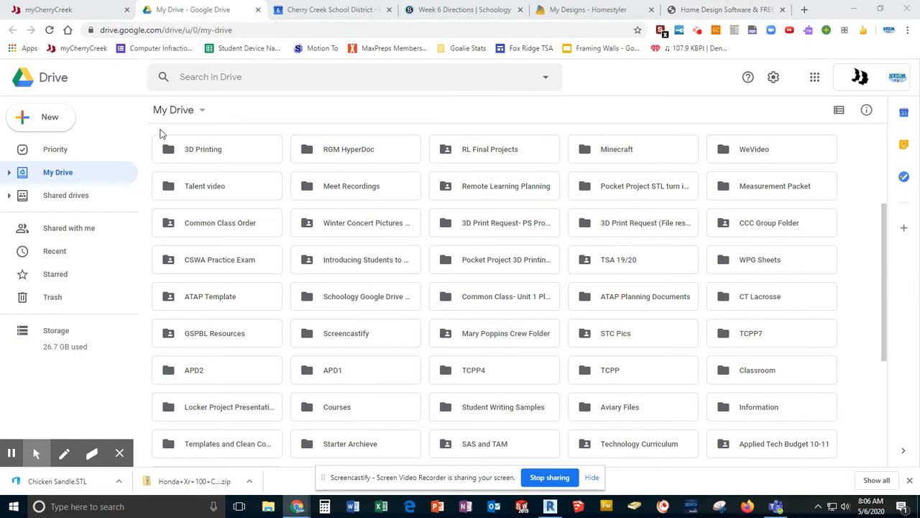
Step: Create a new blank Google Sheets spreadsheet from Drive and select cell A1
click(46, 122)
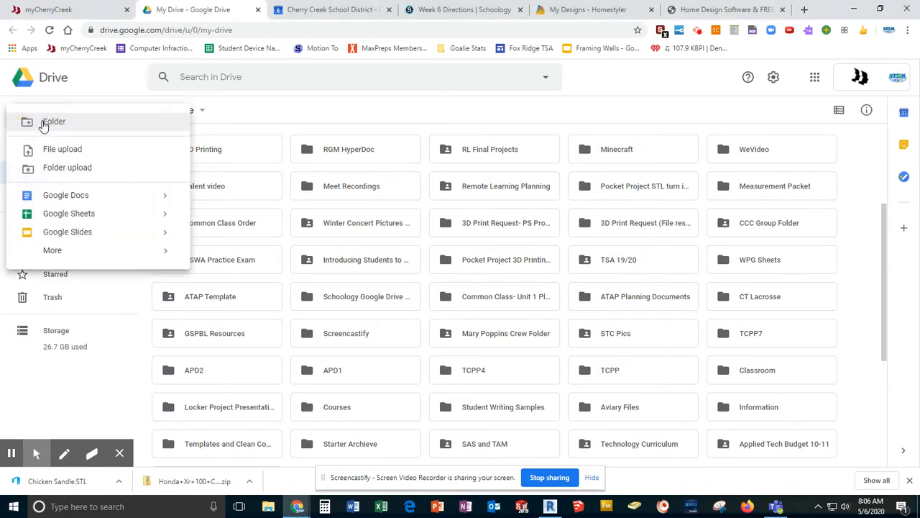
click(63, 214)
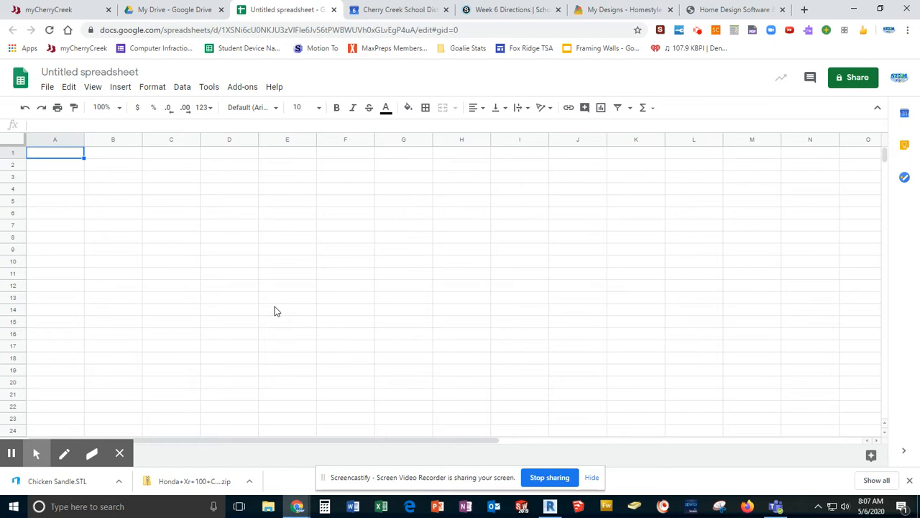
click(50, 201)
click(50, 181)
click(49, 155)
click(274, 285)
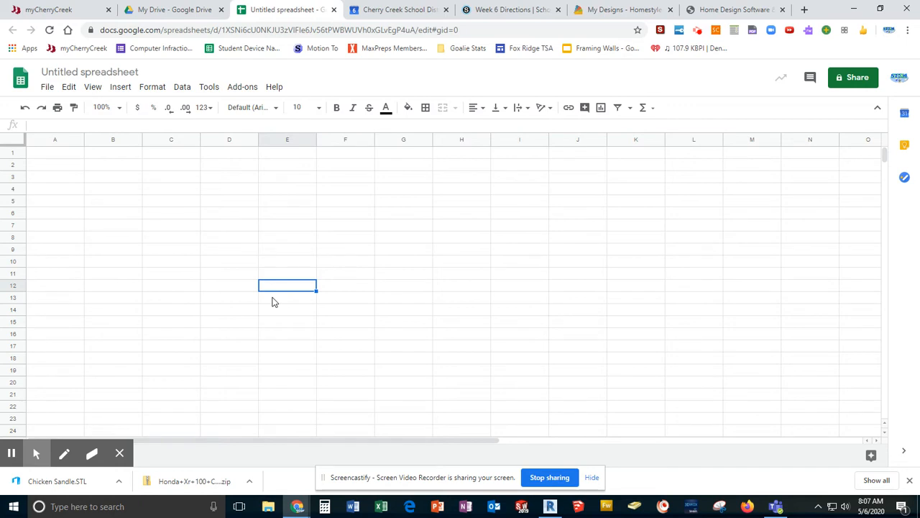
click(60, 153)
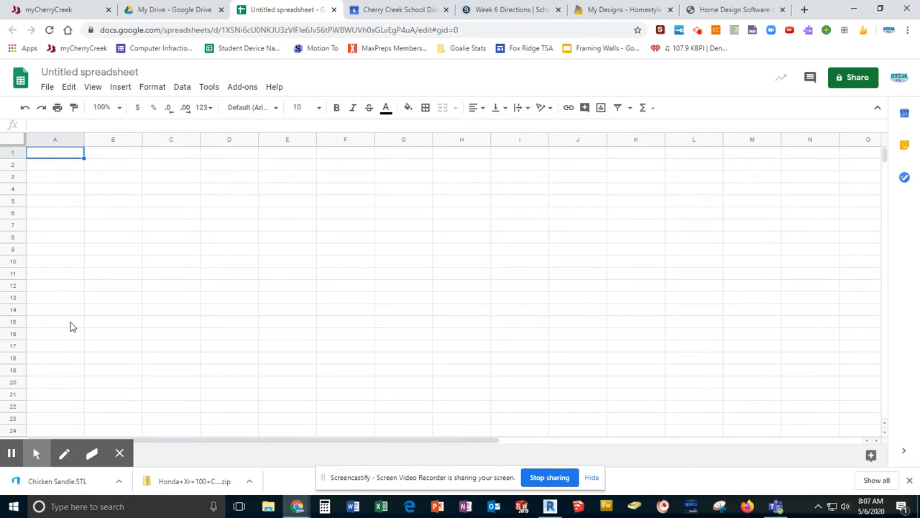
Step: Switch to the Homestyler floor plan and examine the area labels of its rooms
click(734, 10)
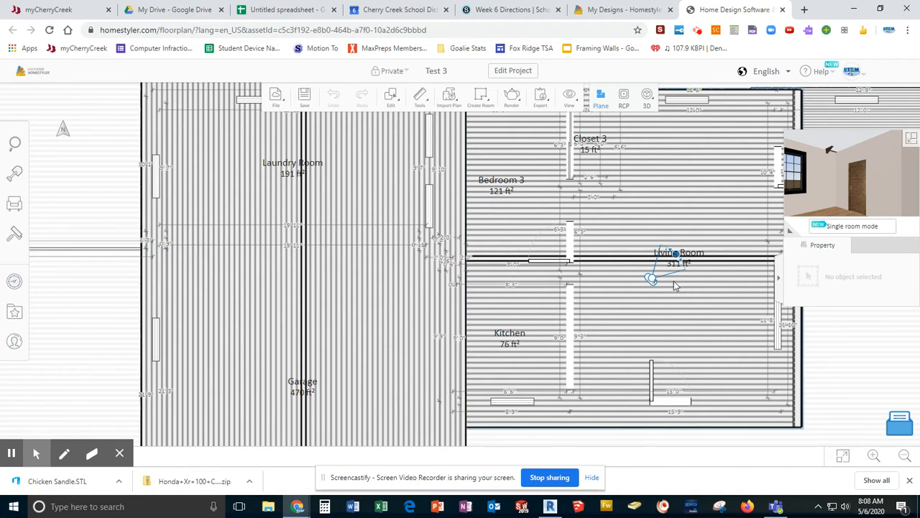
scroll(602, 216, down, 2)
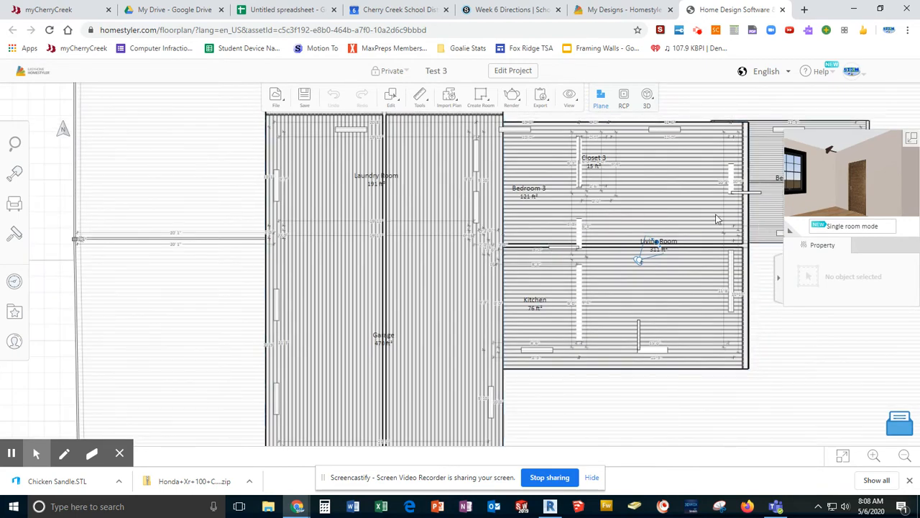
Step: Switch to Revit and arrange its Ground Level Room Plan side by side with the blank spreadsheet, showing the garage and adjoining rooms
click(550, 506)
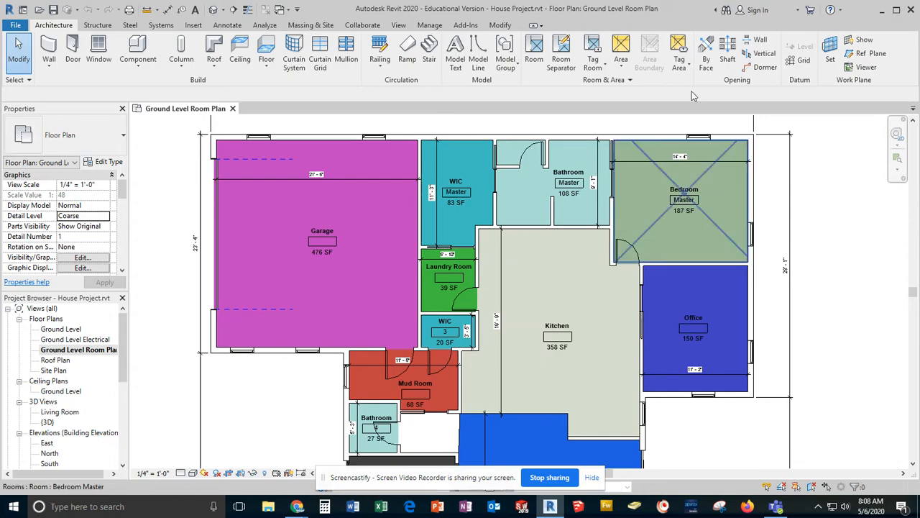
drag(528, 16, 919, 209)
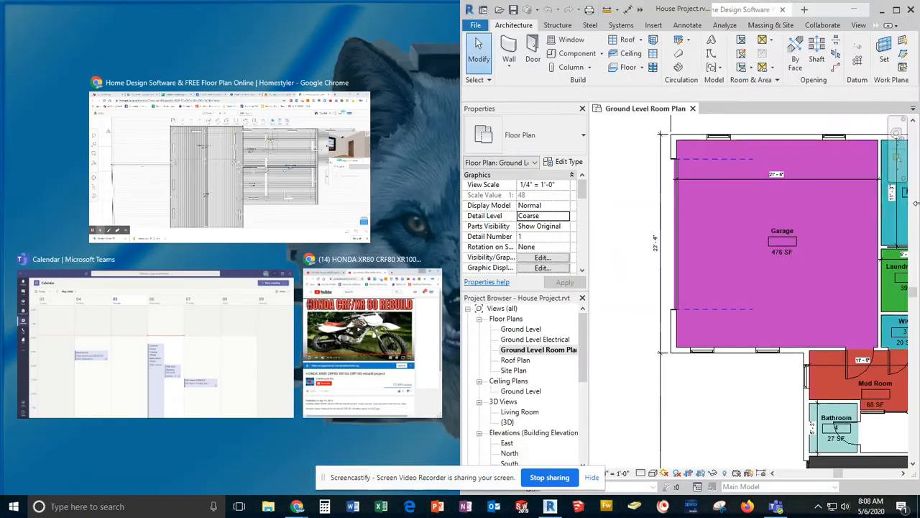
click(590, 290)
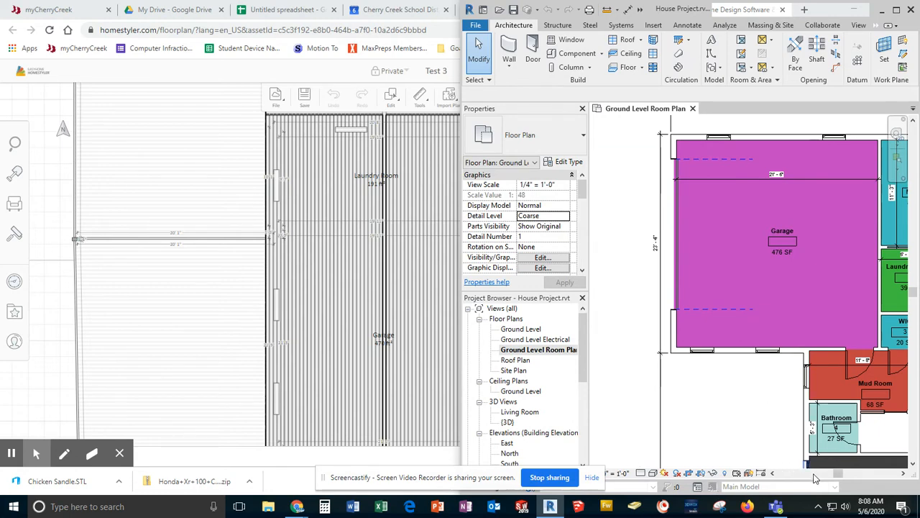
click(904, 473)
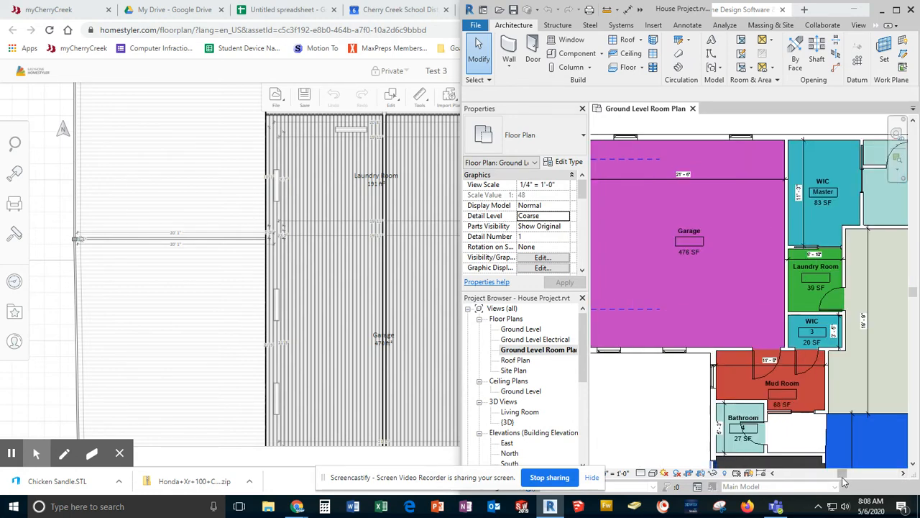
drag(844, 478, 840, 481)
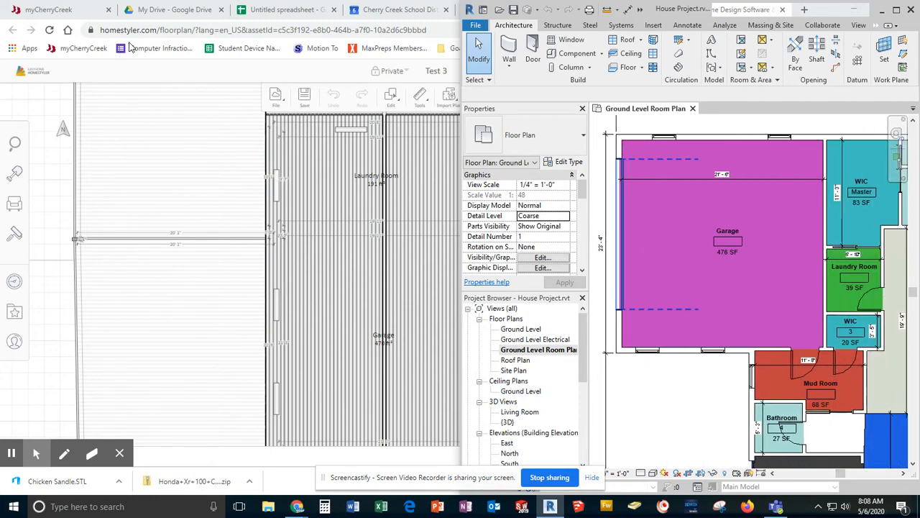
click(302, 10)
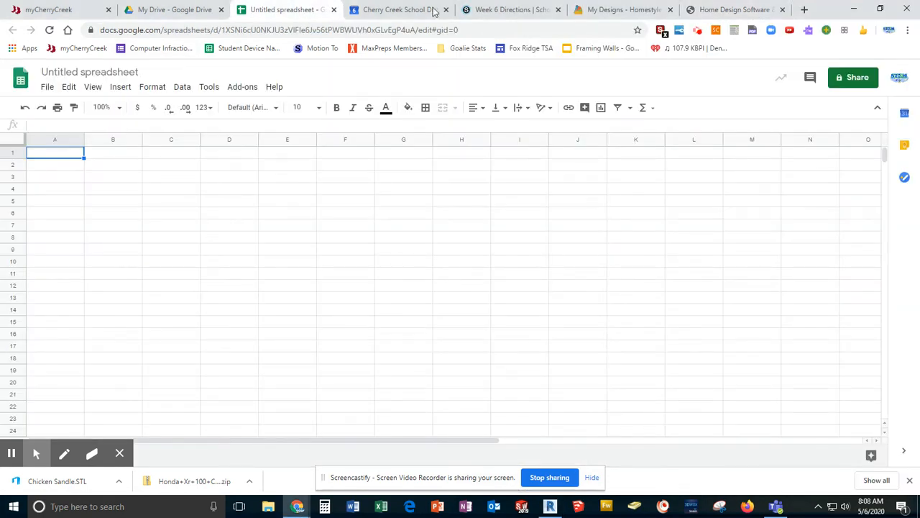
drag(832, 10, 4, 138)
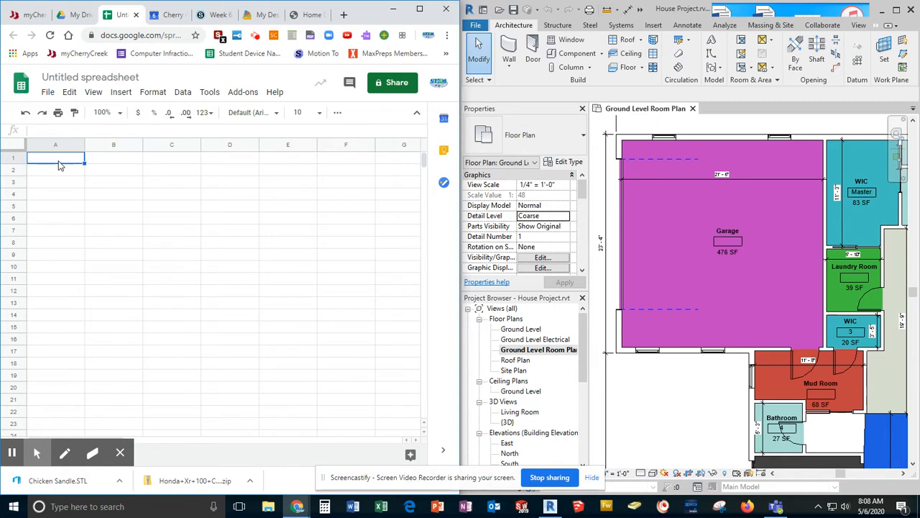
Step: Enter the garage, master WIC and laundry room areas in cells A1 to A3: 476, 83 and 39
text(476)
key(Return)
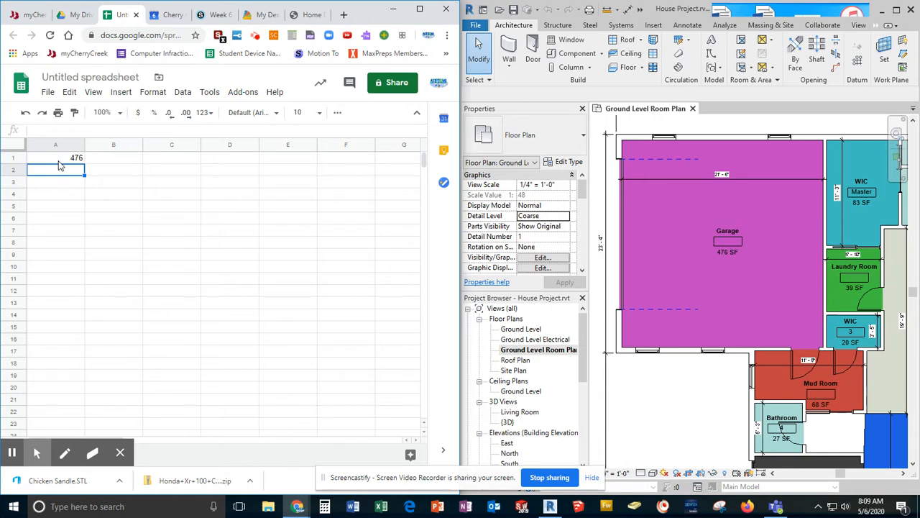
text(83)
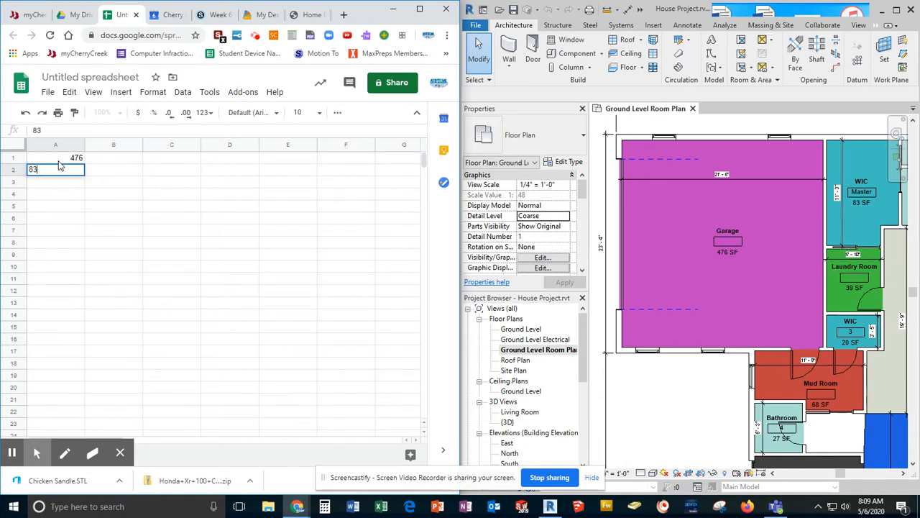
key(Return)
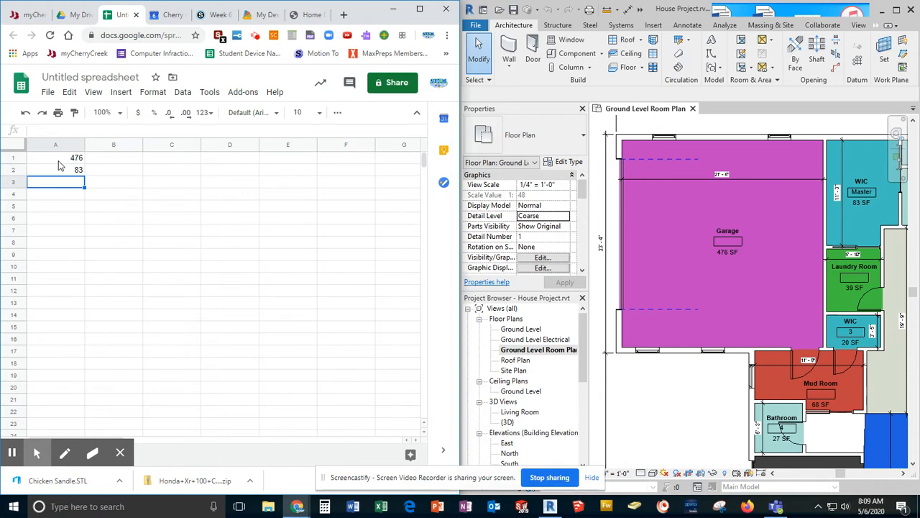
text(39)
key(Return)
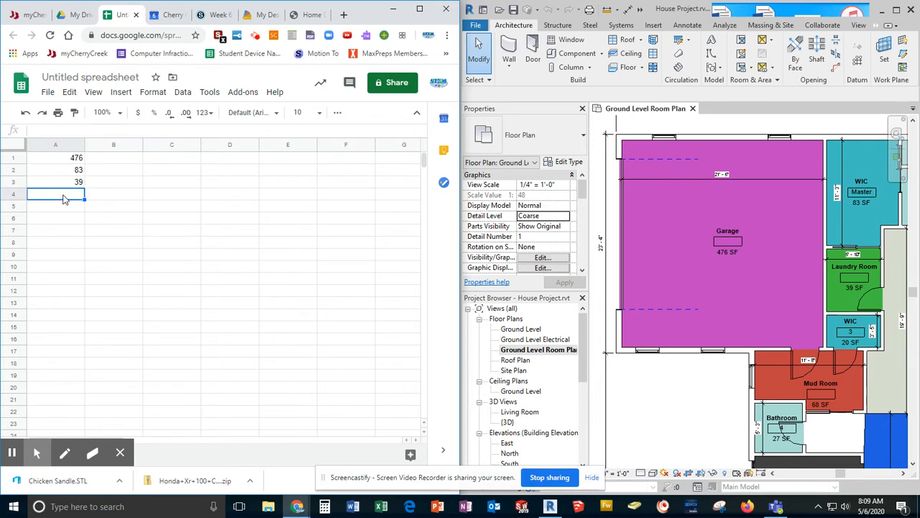
Step: Try the text entry "hello" in cell A4 and clear it
text(hello)
key(Return)
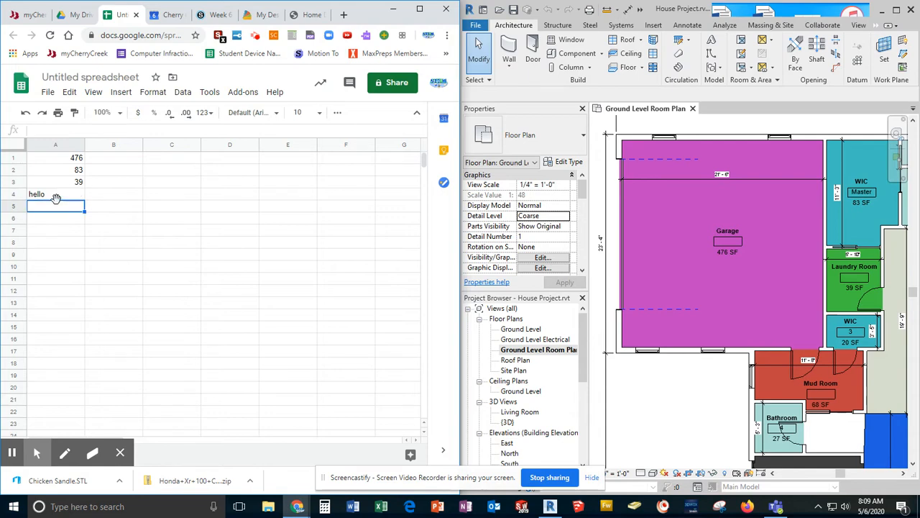
click(56, 197)
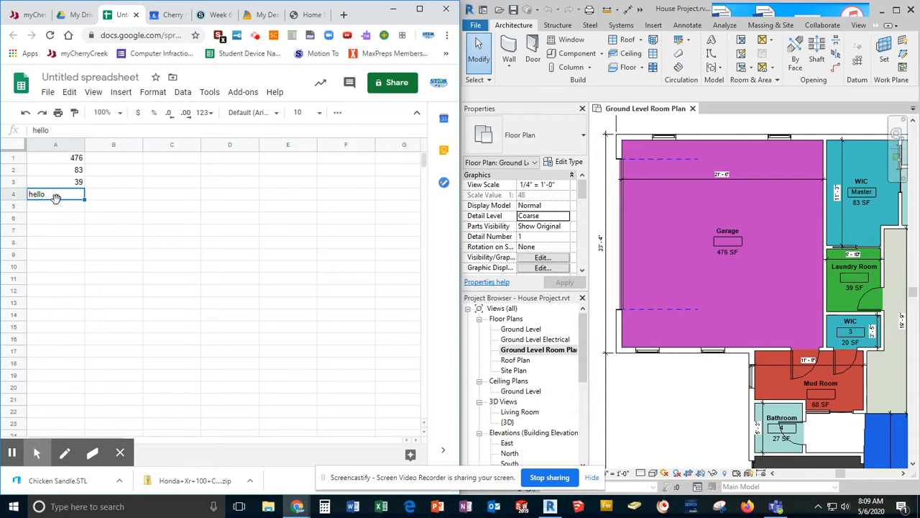
key(Delete)
Step: Try the WIC 3 area with its unit, "20 sf", in cell A4 and clear it
text(20 sf)
key(Return)
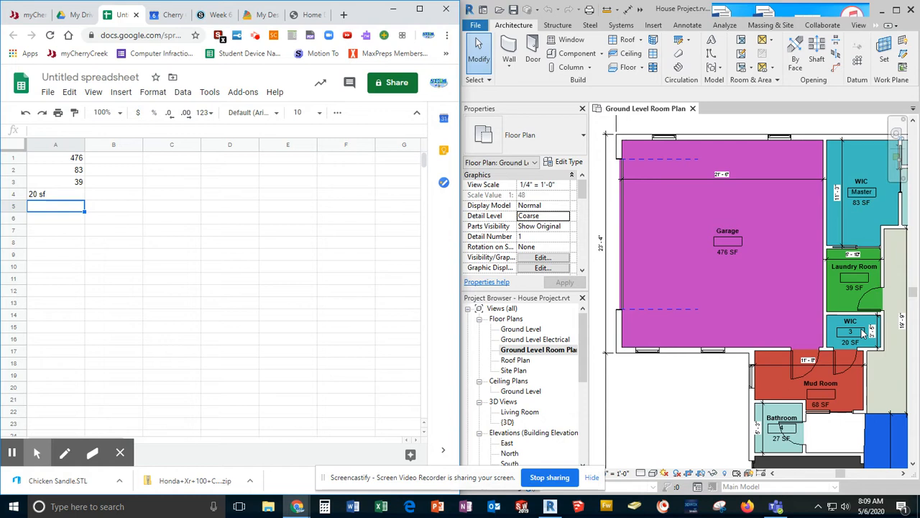
key(Up)
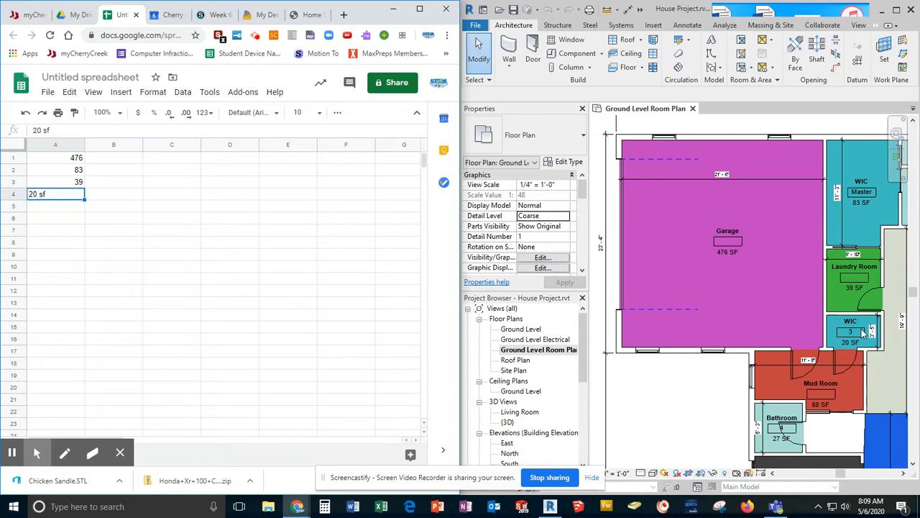
key(Delete)
Step: Enter the WIC 3, mud room and bathroom 4 areas as plain numbers in cells A4 to A6: 20, 68 and 27
text(20)
key(Return)
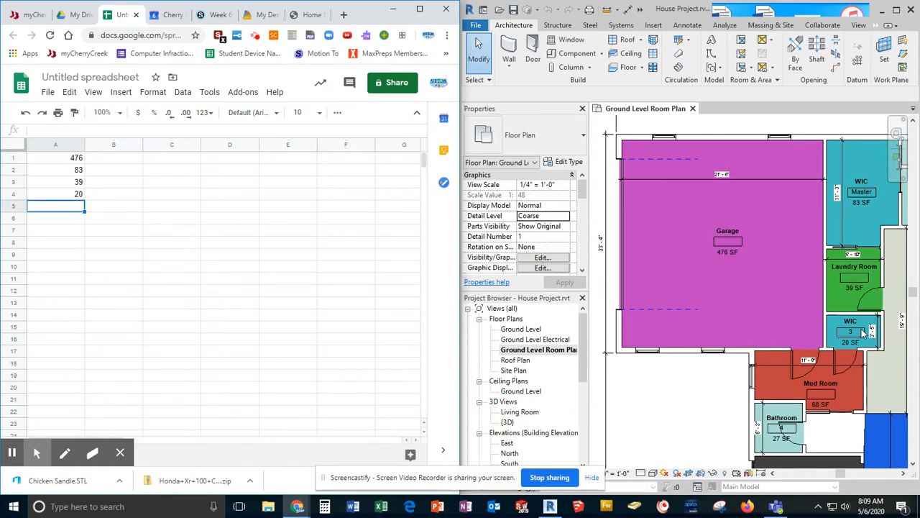
text(68)
key(Return)
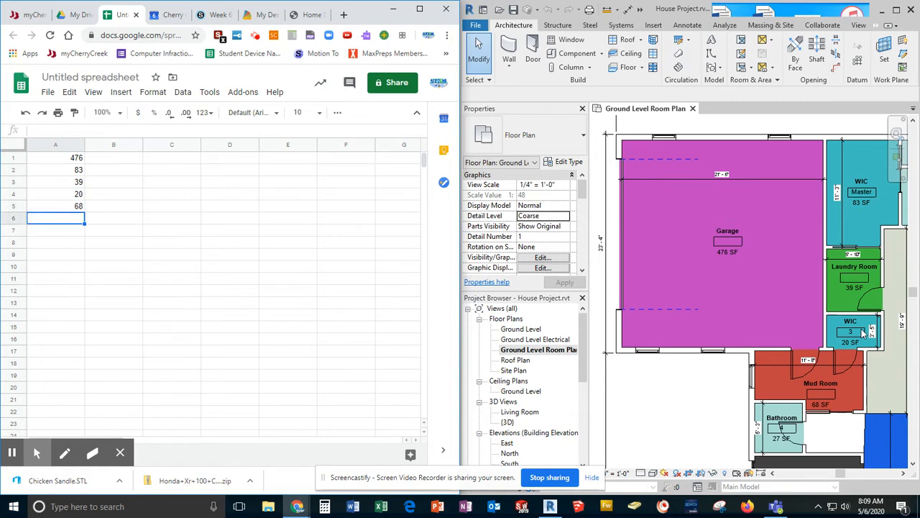
text(27)
key(Return)
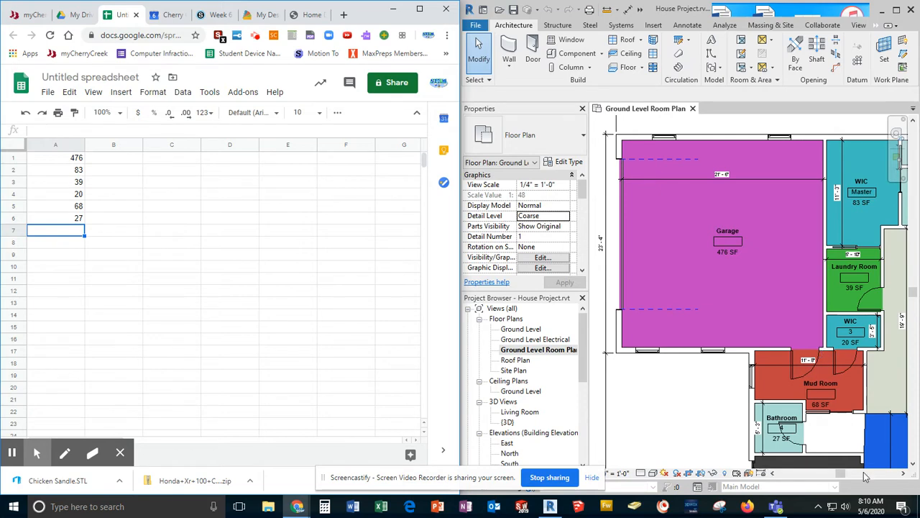
Step: Enter the master bathroom, master bedroom, office and kitchen areas in cells A7 to A10: 108, 187, 150 and 358
click(905, 476)
click(905, 476)
click(904, 476)
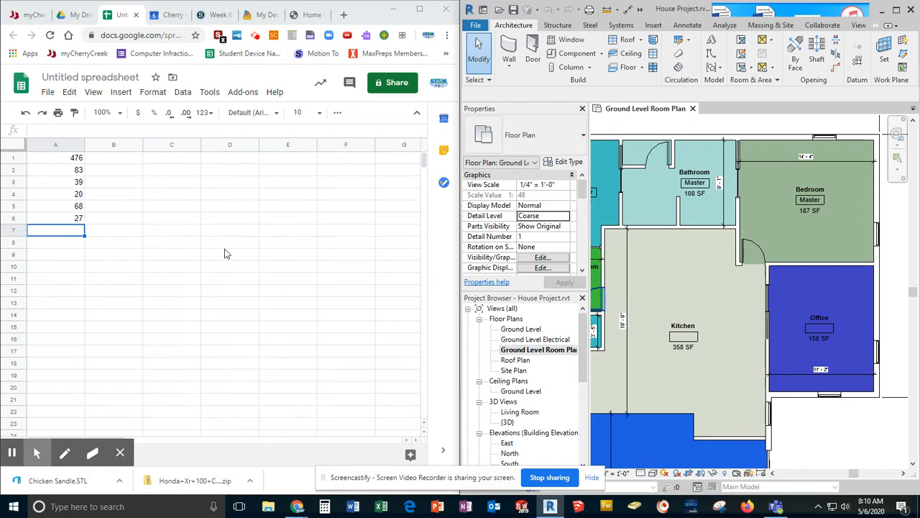
click(77, 233)
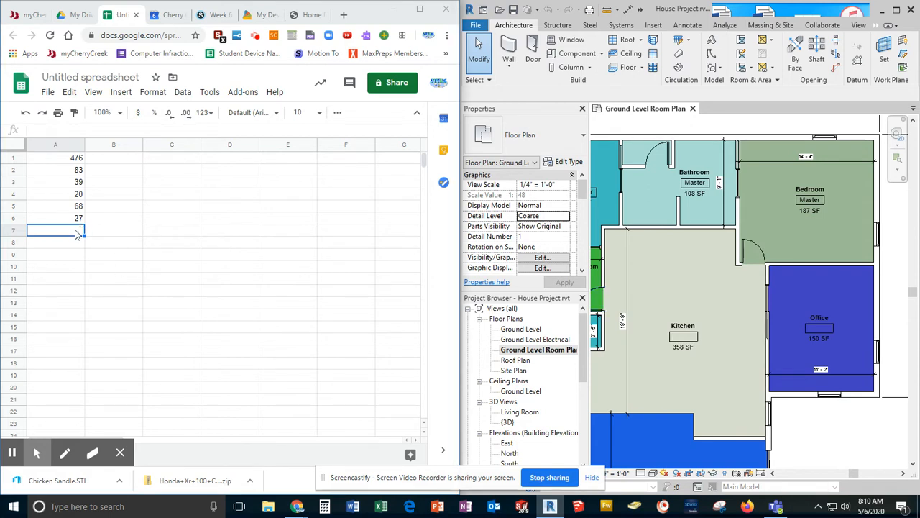
text(108)
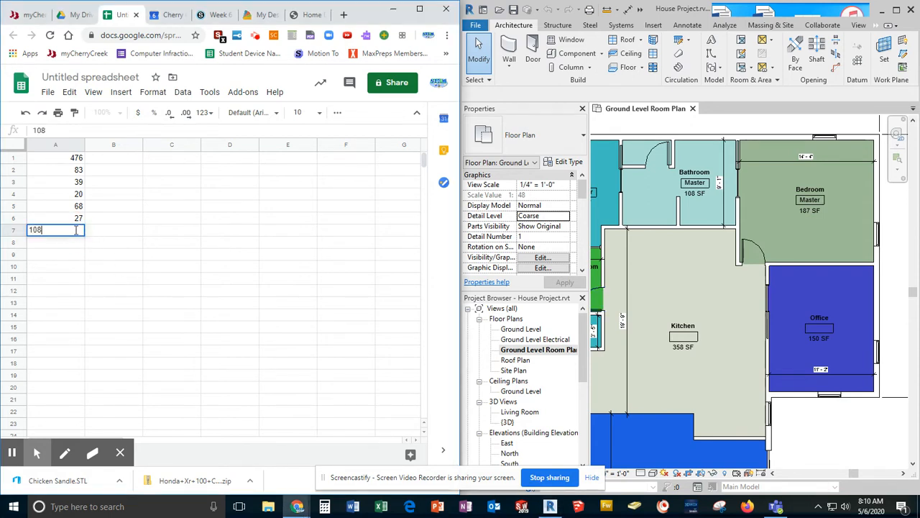
key(Return)
text(187)
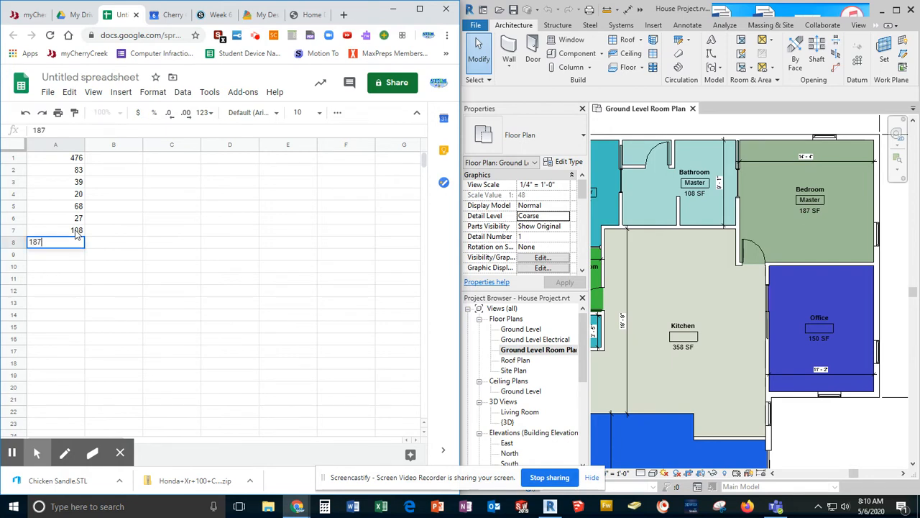
key(Return)
text(150)
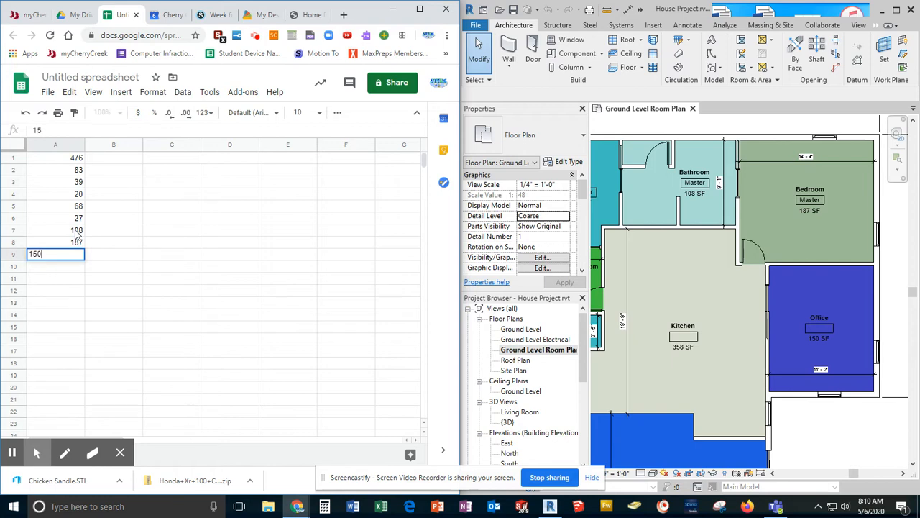
key(Return)
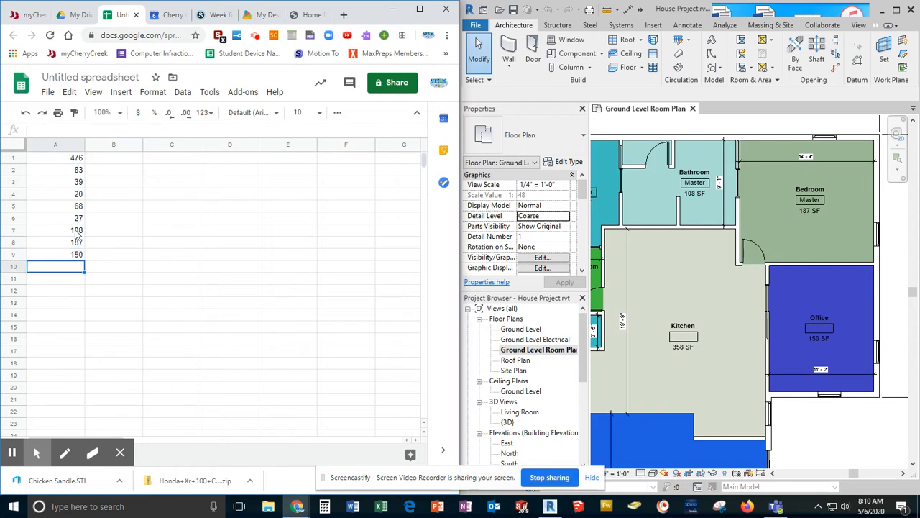
text(358)
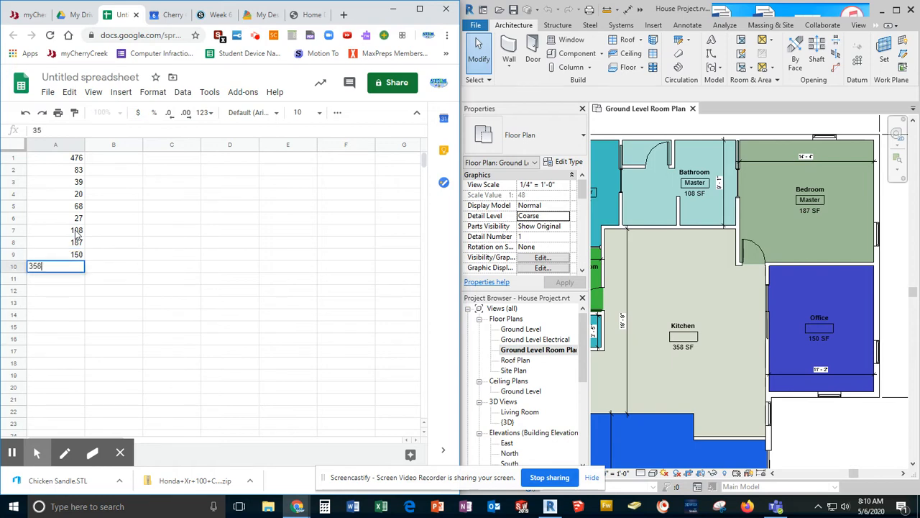
key(Return)
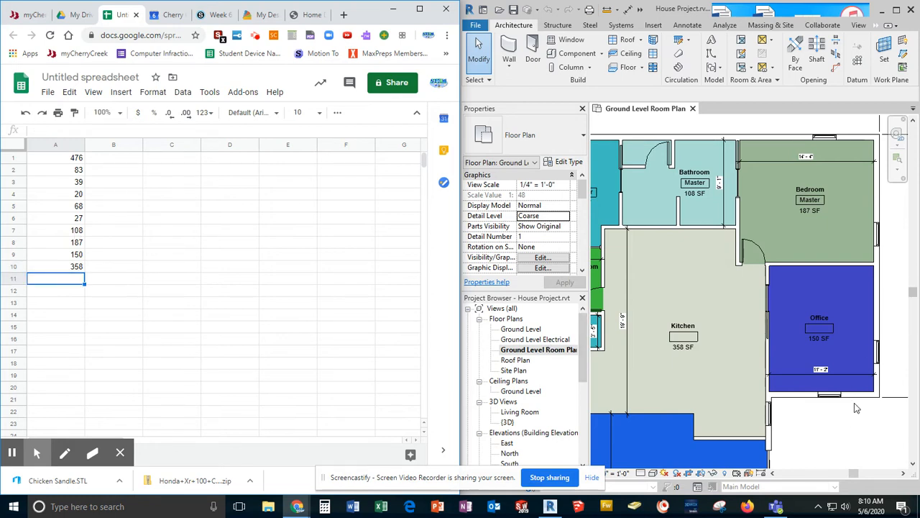
Step: Examine the room areas around the living room, foyer, dining room, WIC 4 and bedrooms 3 and 4 on the Revit floor plan
click(834, 432)
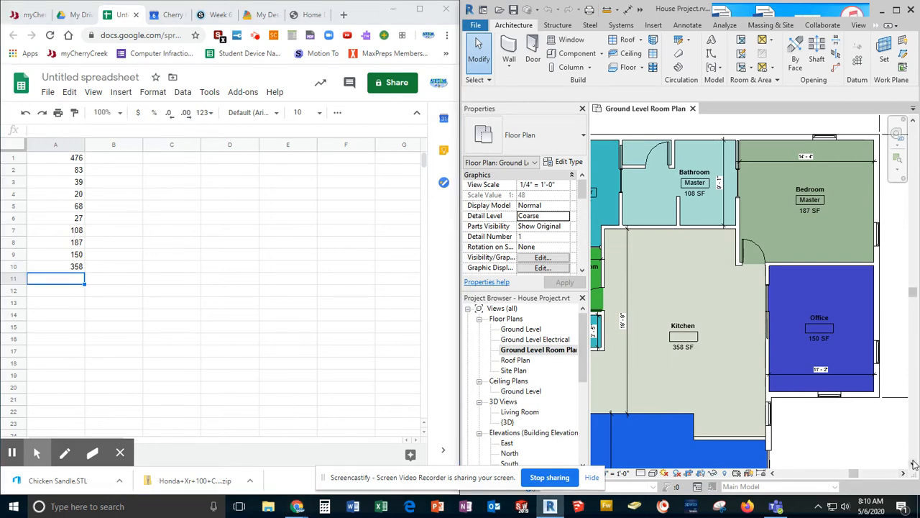
scroll(913, 463, down, 5)
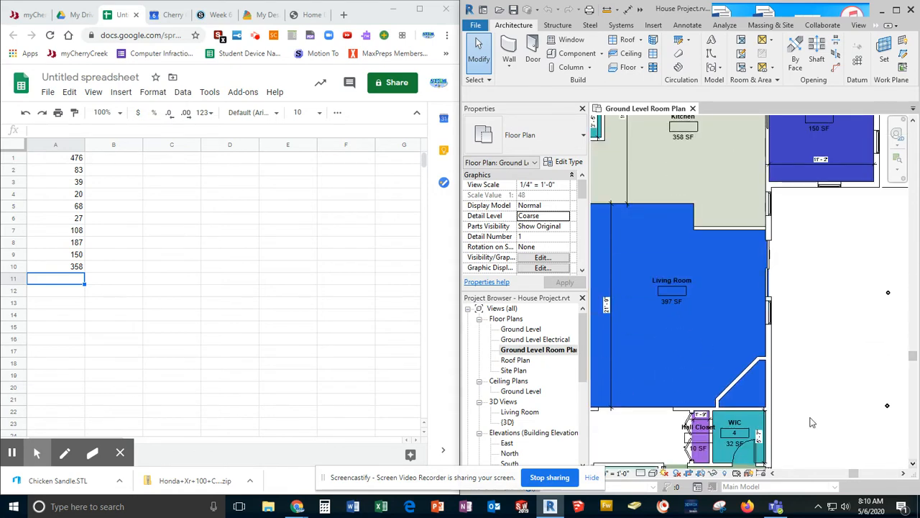
click(913, 464)
click(913, 464)
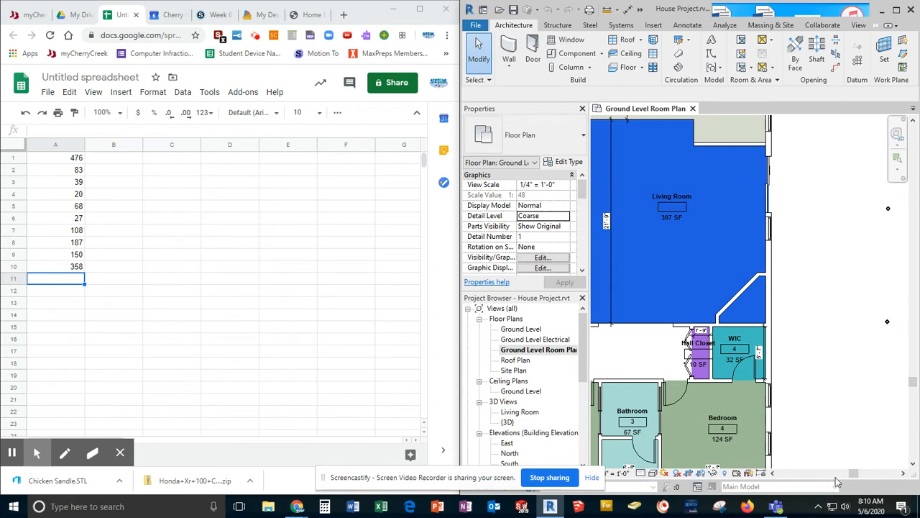
click(772, 473)
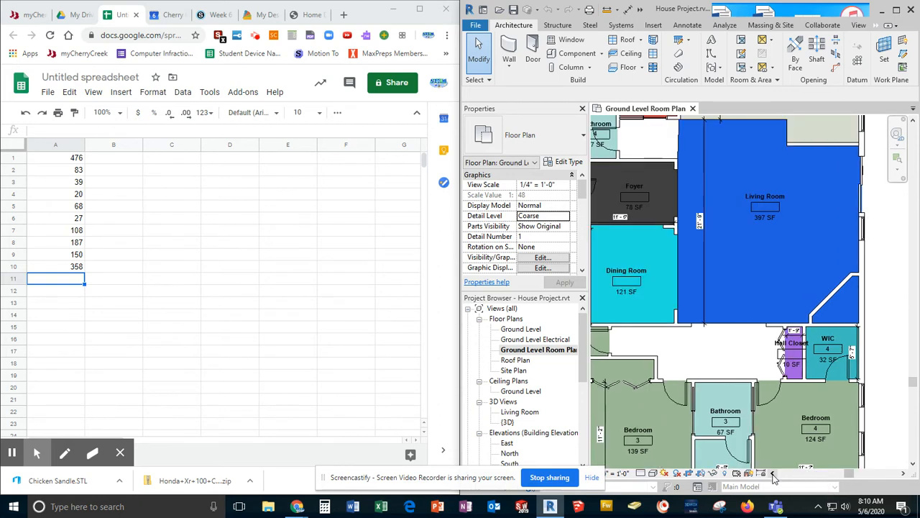
click(772, 474)
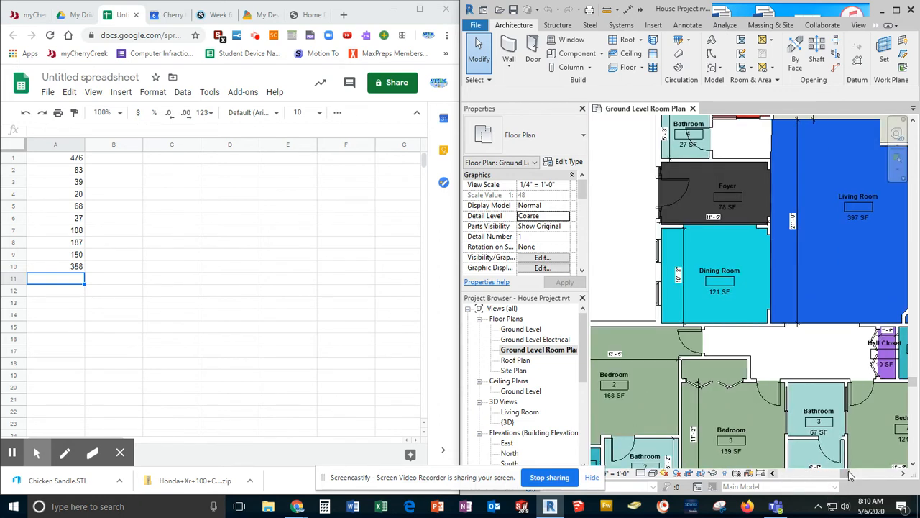
click(903, 475)
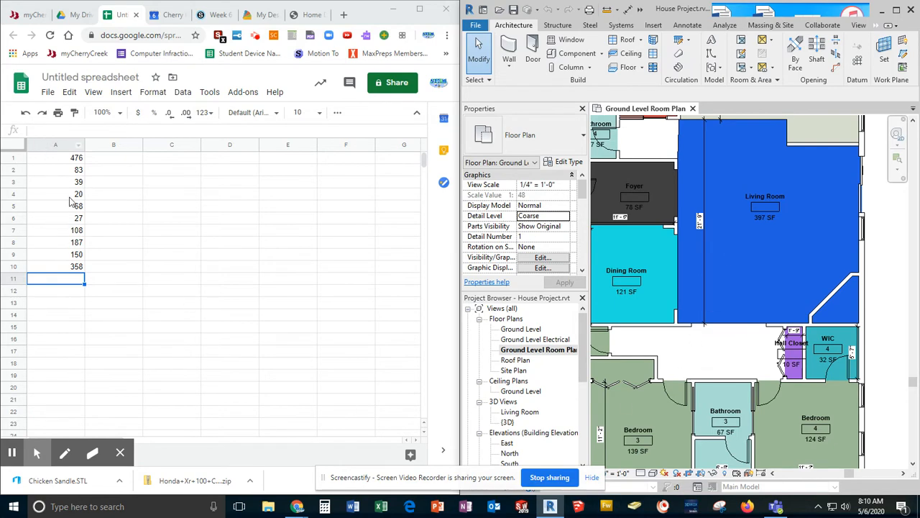
Step: Select cell C5, maximize the spreadsheet window and rename the spreadsheet "House Square Footage"
click(188, 206)
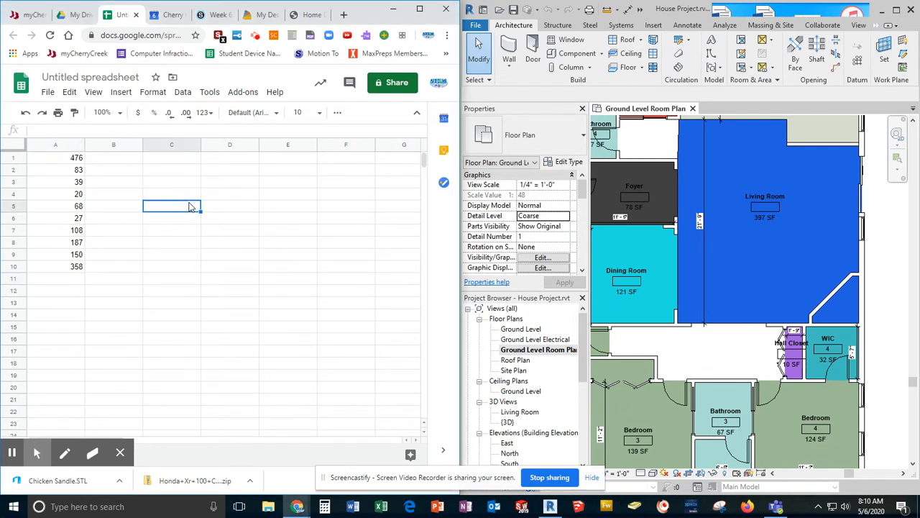
click(418, 10)
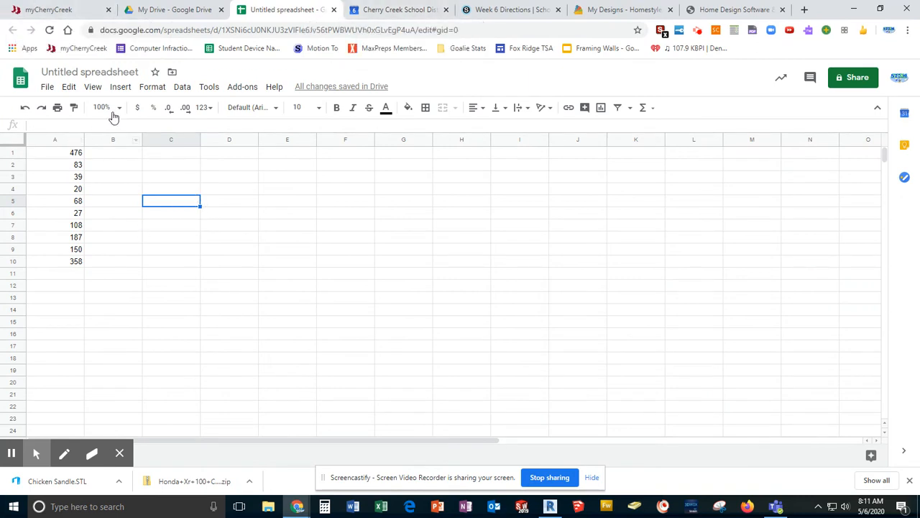
click(95, 71)
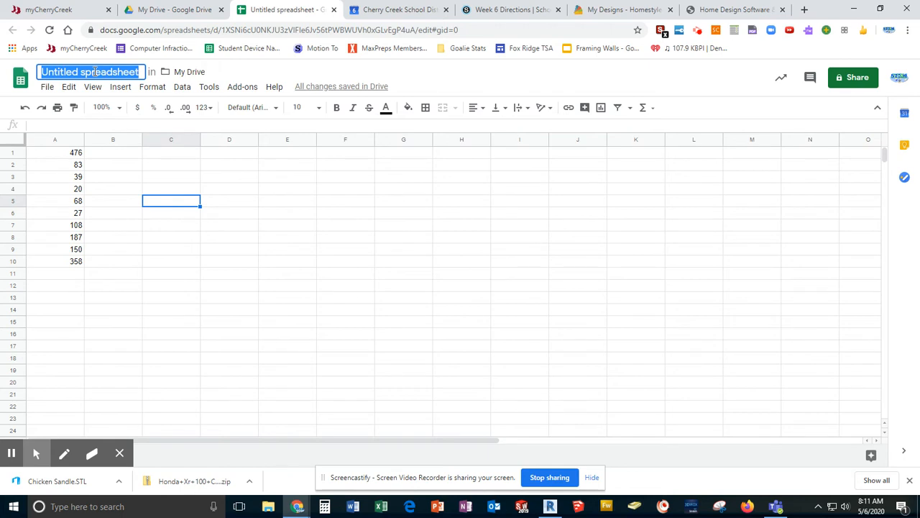
text(House)
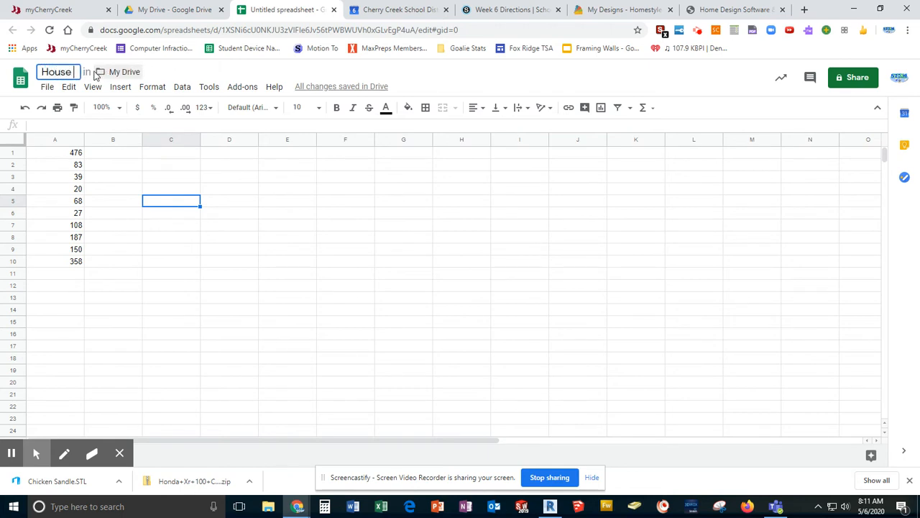
text( Squa)
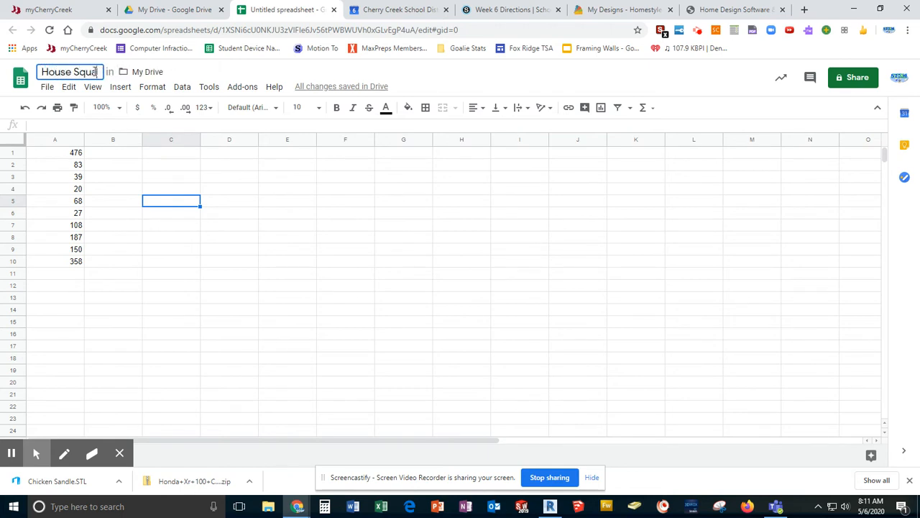
text(re Foota)
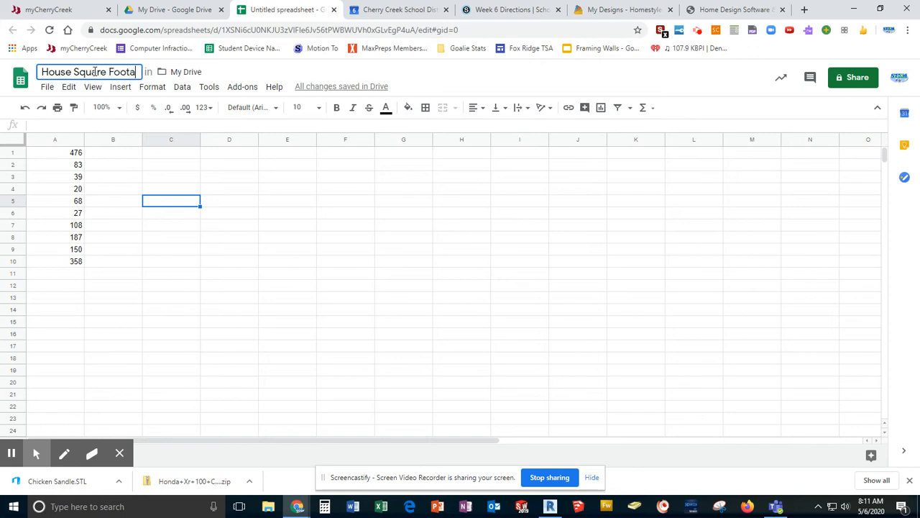
text(ge)
key(Return)
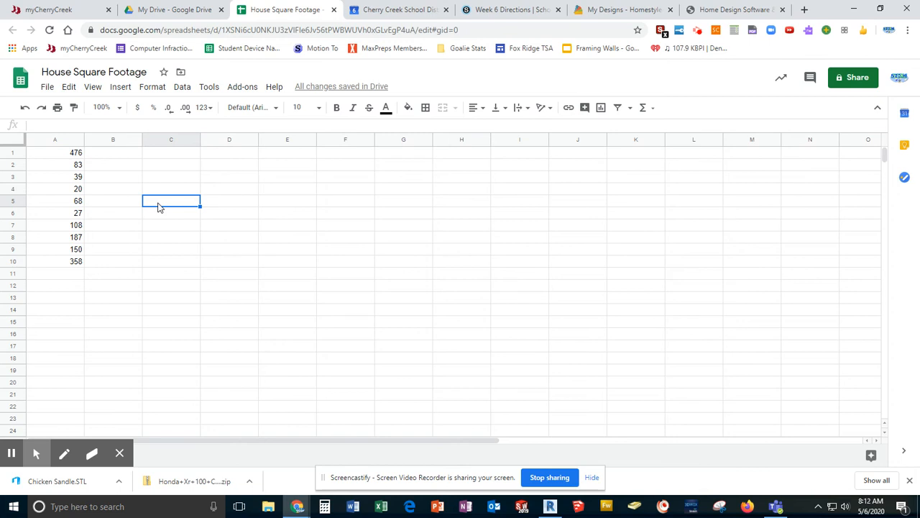
Step: Total all of column A in cell C5 with the formula =SUM(A:A)
text(=)
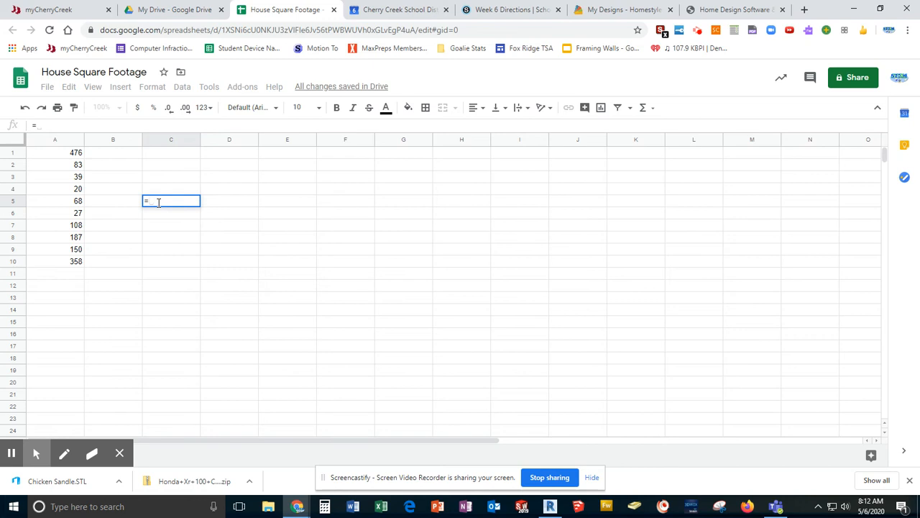
text(su)
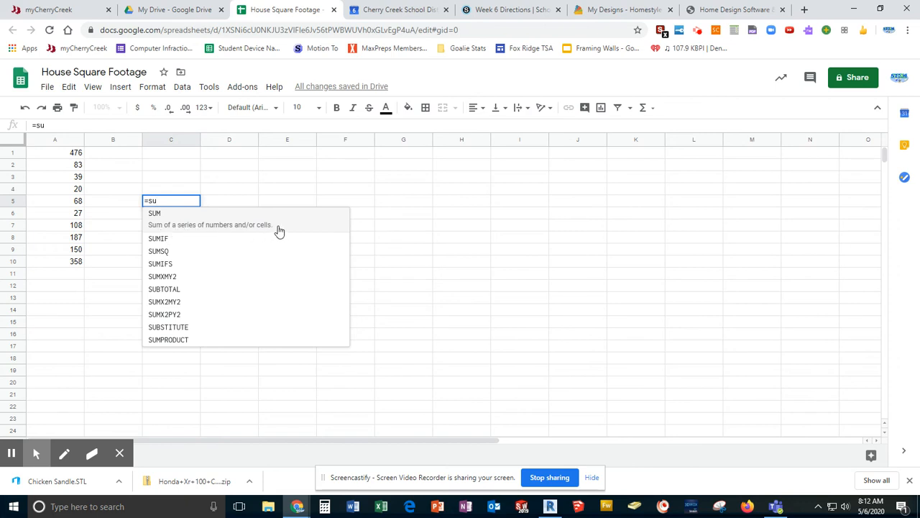
click(201, 227)
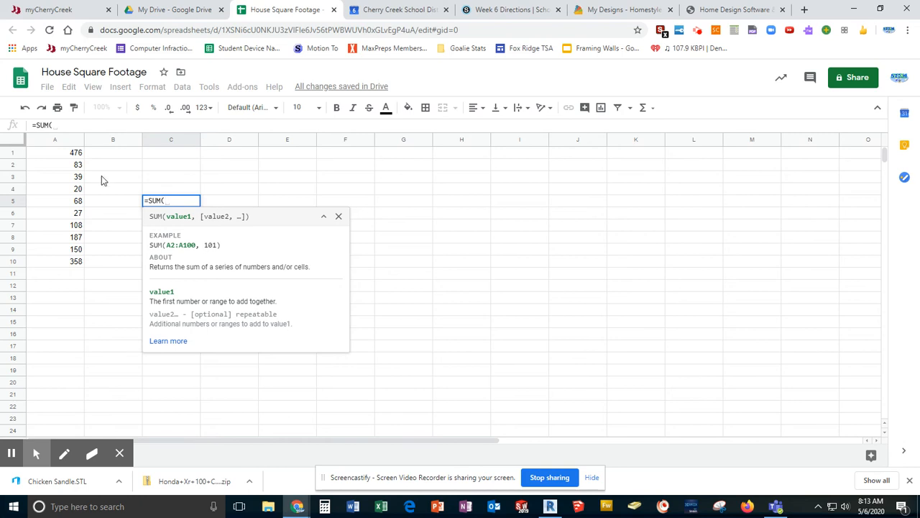
click(56, 142)
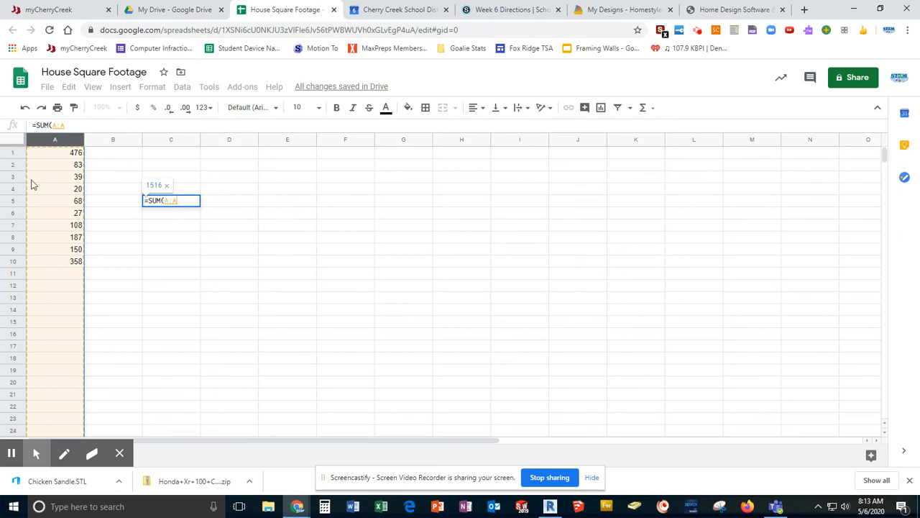
scroll(86, 320, down, 10)
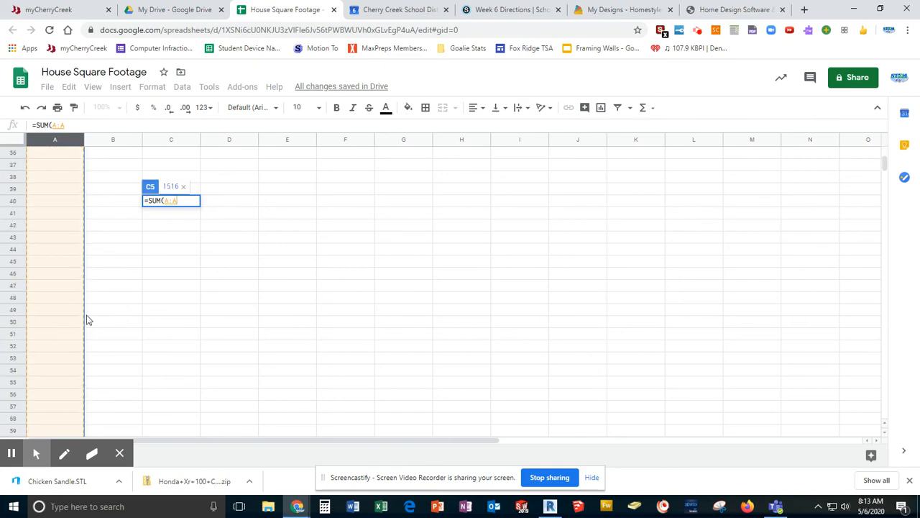
scroll(86, 320, up, 10)
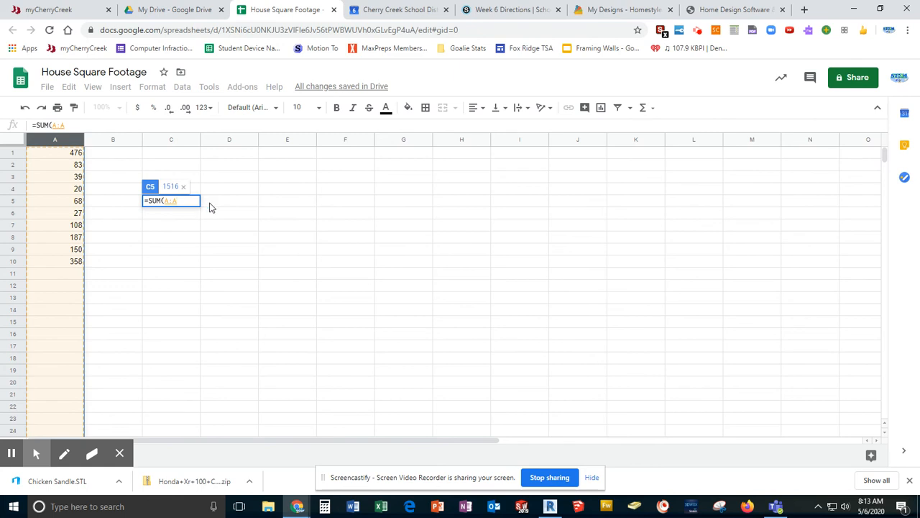
text())
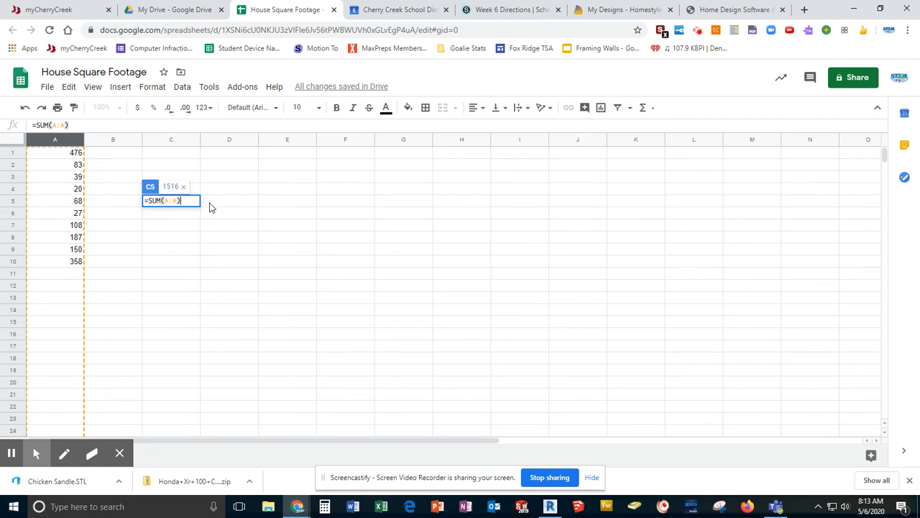
key(Return)
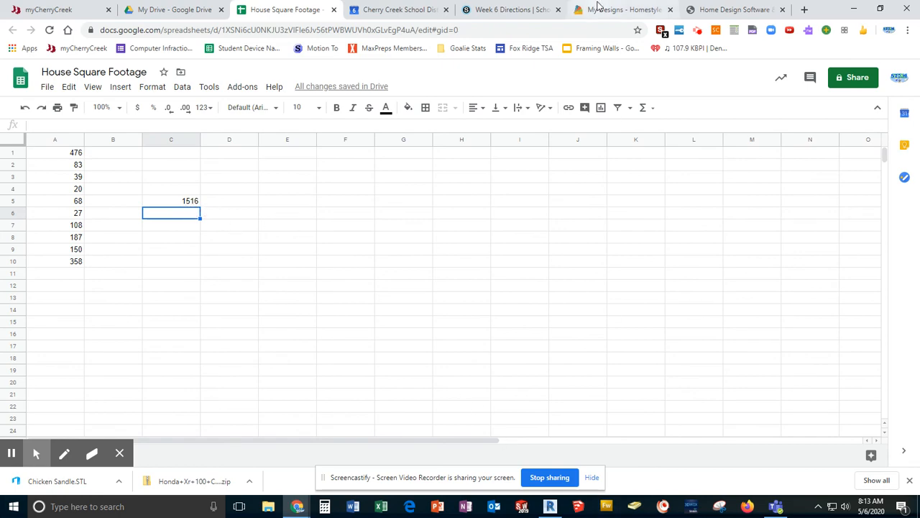
Step: Place the spreadsheet beside the floor plan again and enter the living room, foyer and dining room areas in cells A11 to A13: 397, 78 and 121
drag(820, 8, 2, 32)
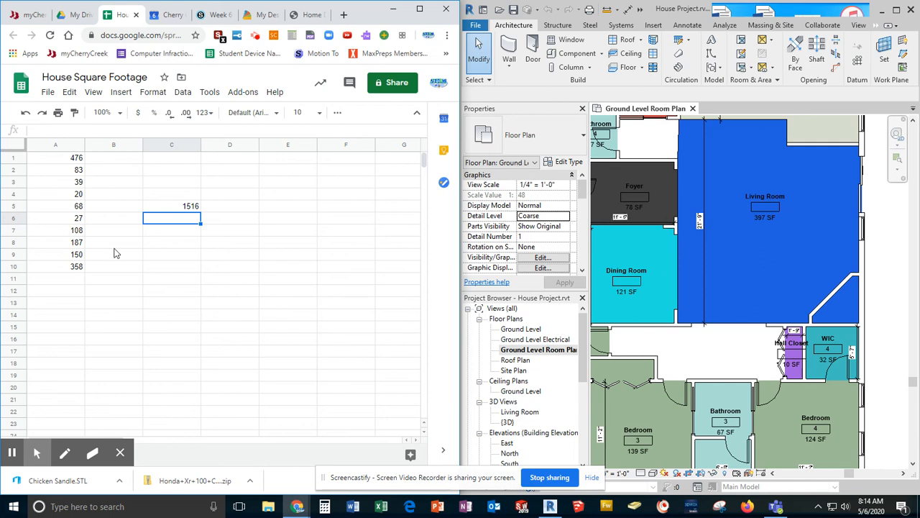
click(76, 279)
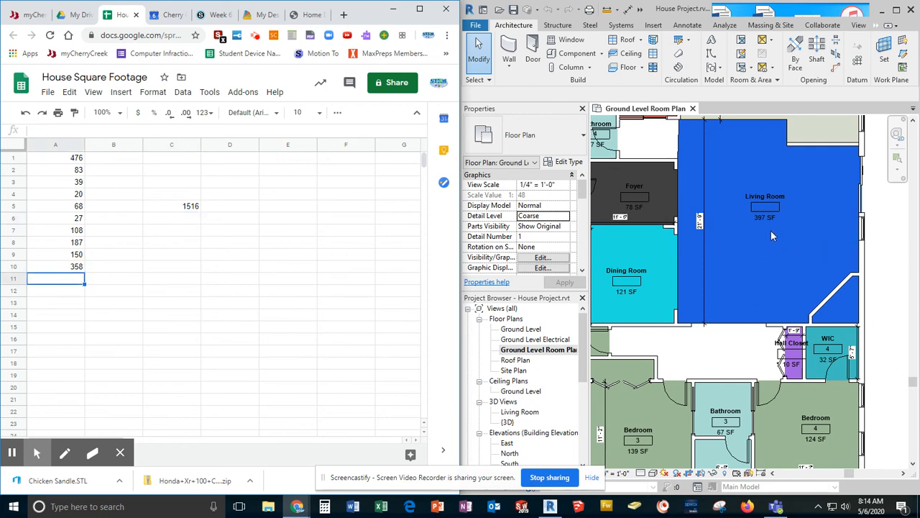
text(397)
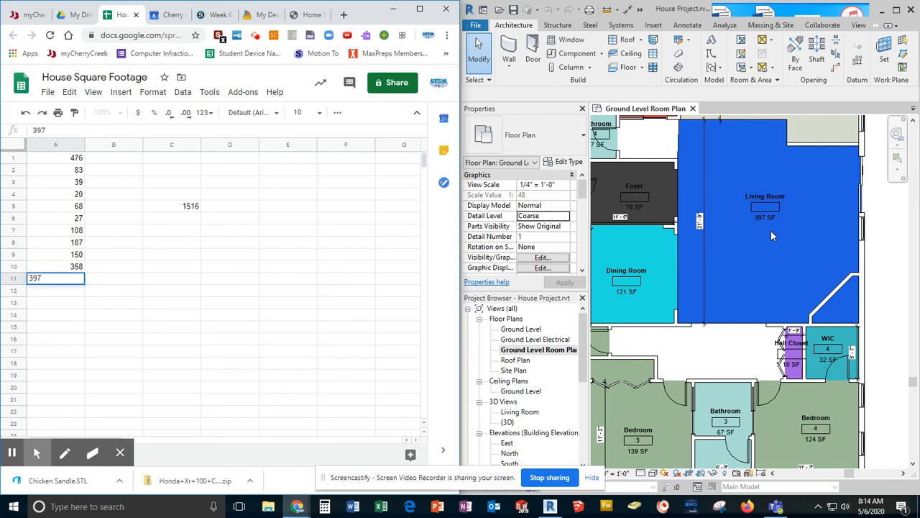
key(Return)
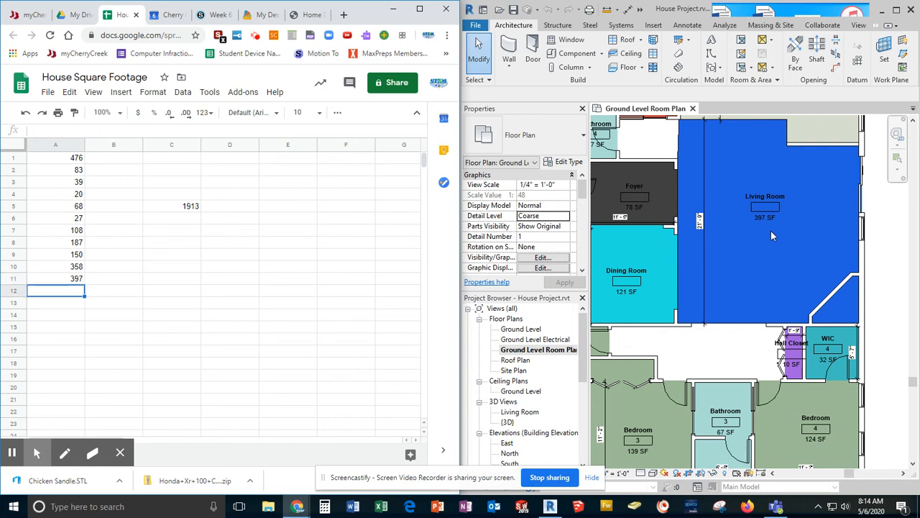
text(78)
key(Return)
text(121)
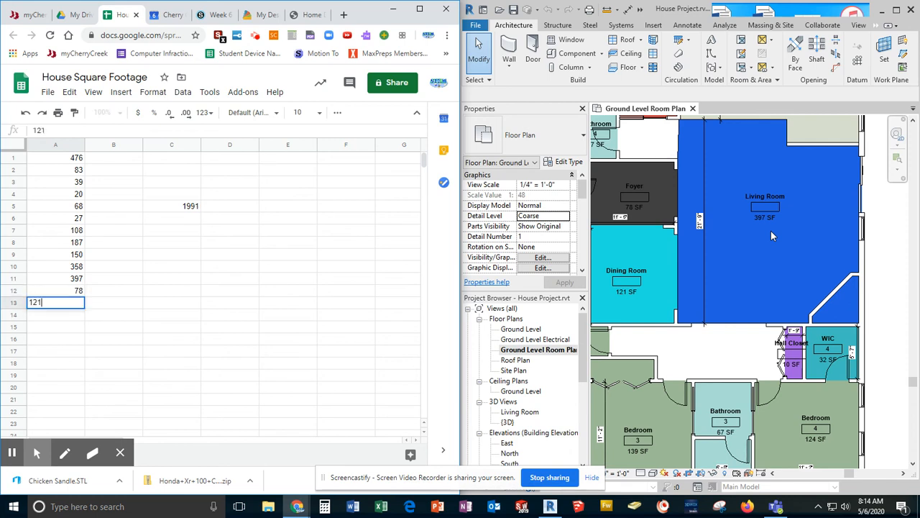
key(Return)
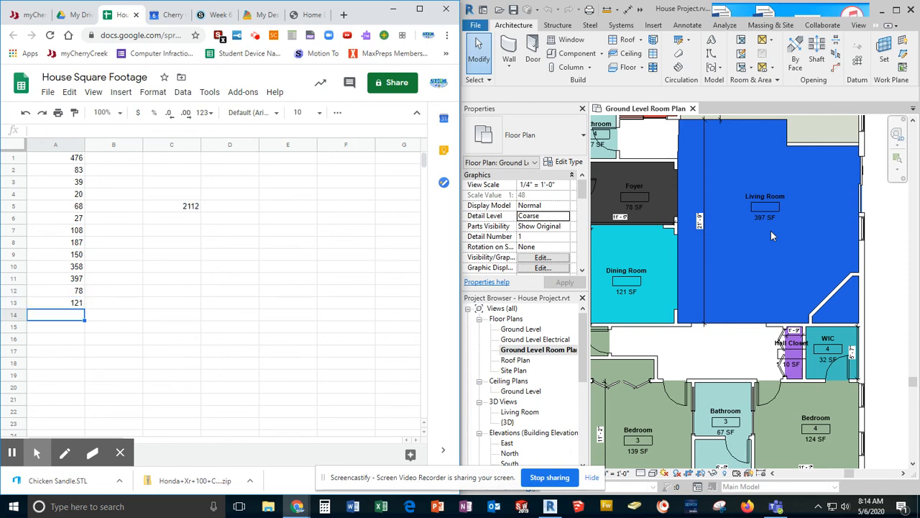
Step: Enter the WIC 4, hall closet and bedroom 4 areas in cells A14 to A16: 32, 10 and 124
text(32)
key(Return)
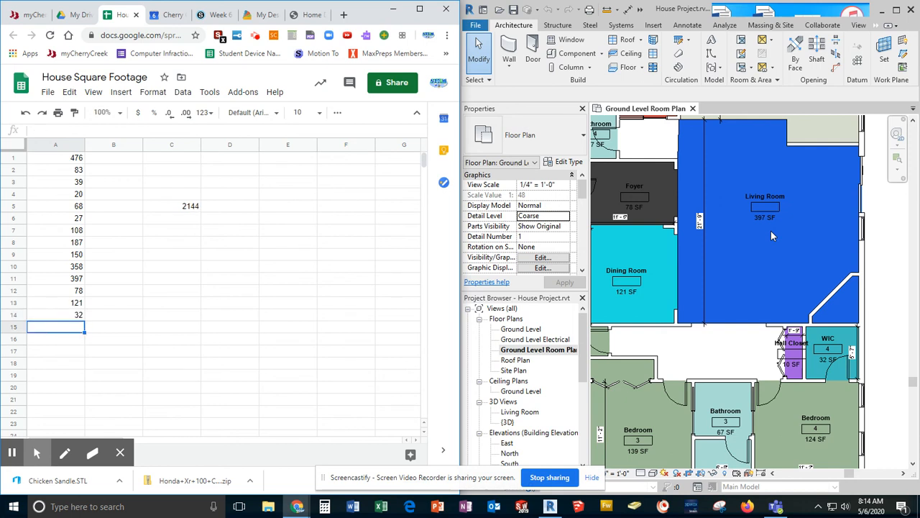
text(10)
key(Return)
text(124)
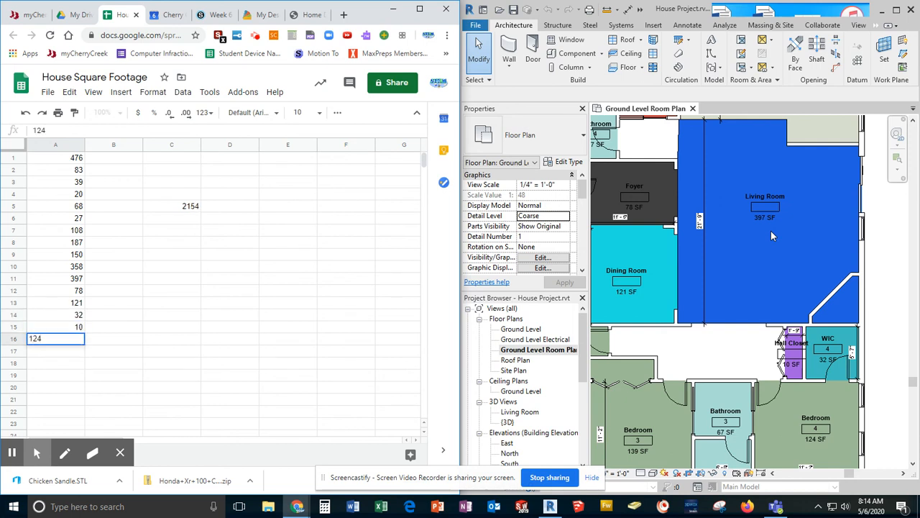
key(Return)
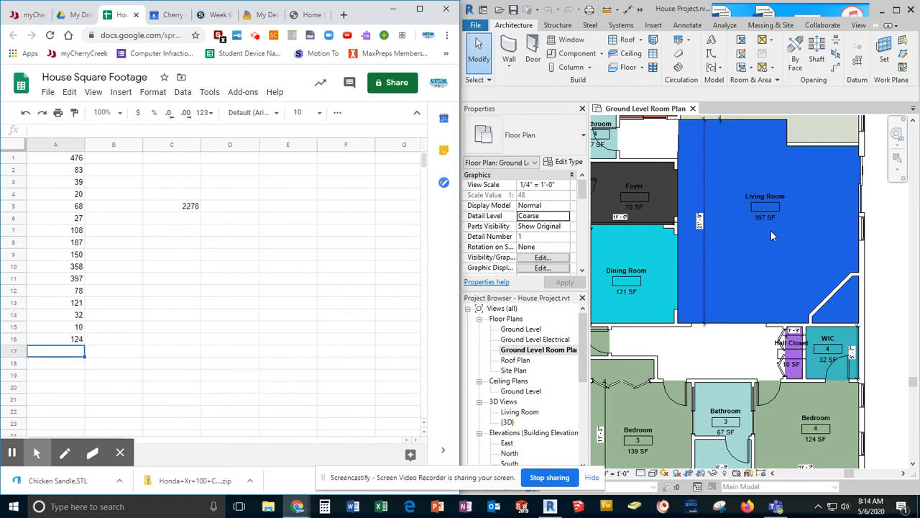
Step: Enter the bathroom 3 and bedroom 3 areas in cells A17 and A18: 67 and 139
text(67)
key(Return)
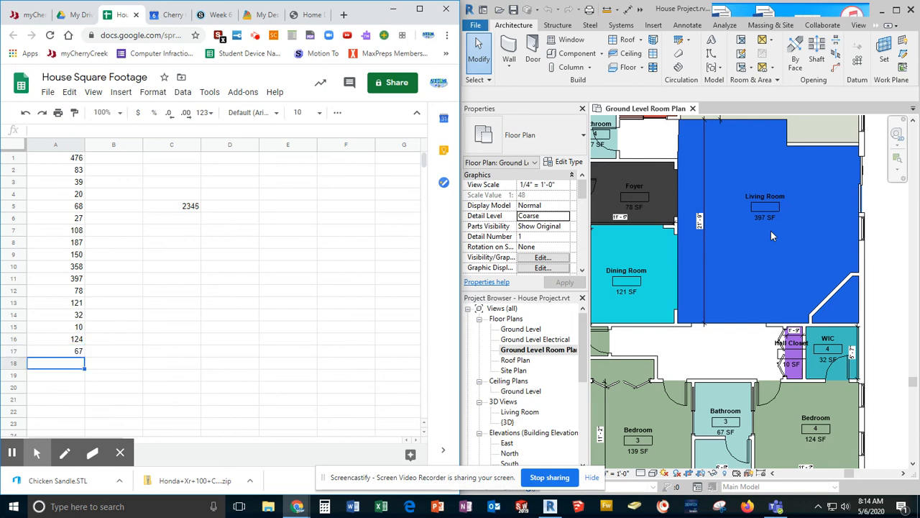
text(138)
key(BackSpace)
text(9)
key(Return)
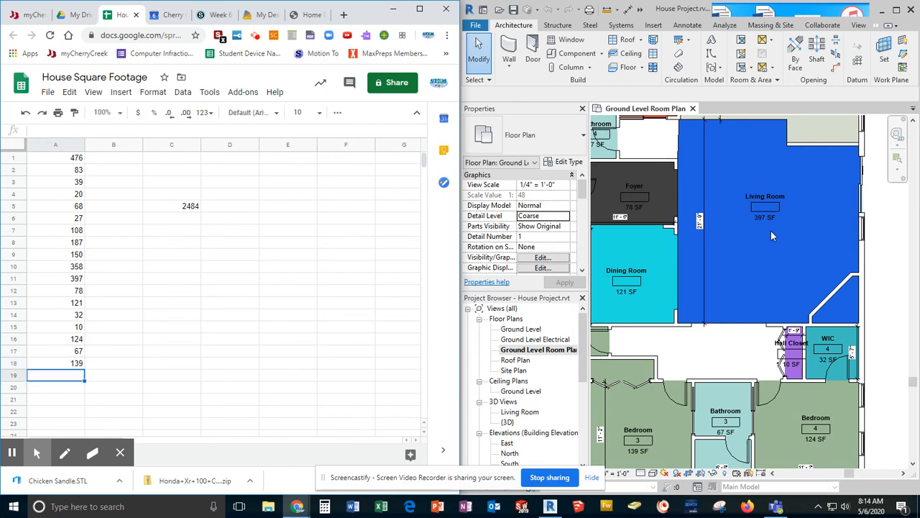